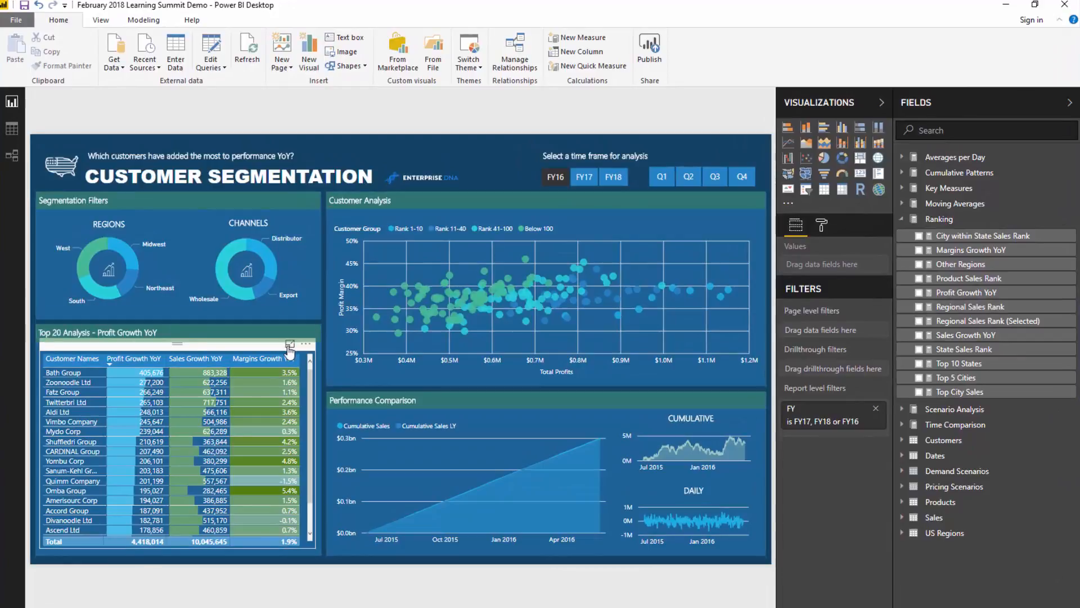
# Check the custom hex colour used on the background shape behind the top-20 table
pyautogui.click(289, 346)
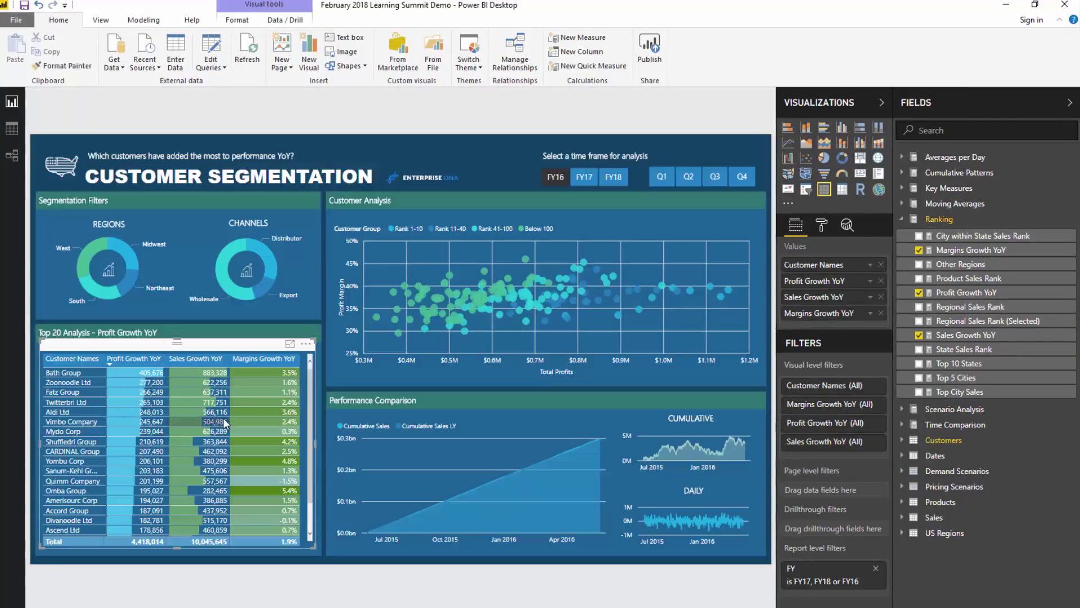
pyautogui.click(64, 134)
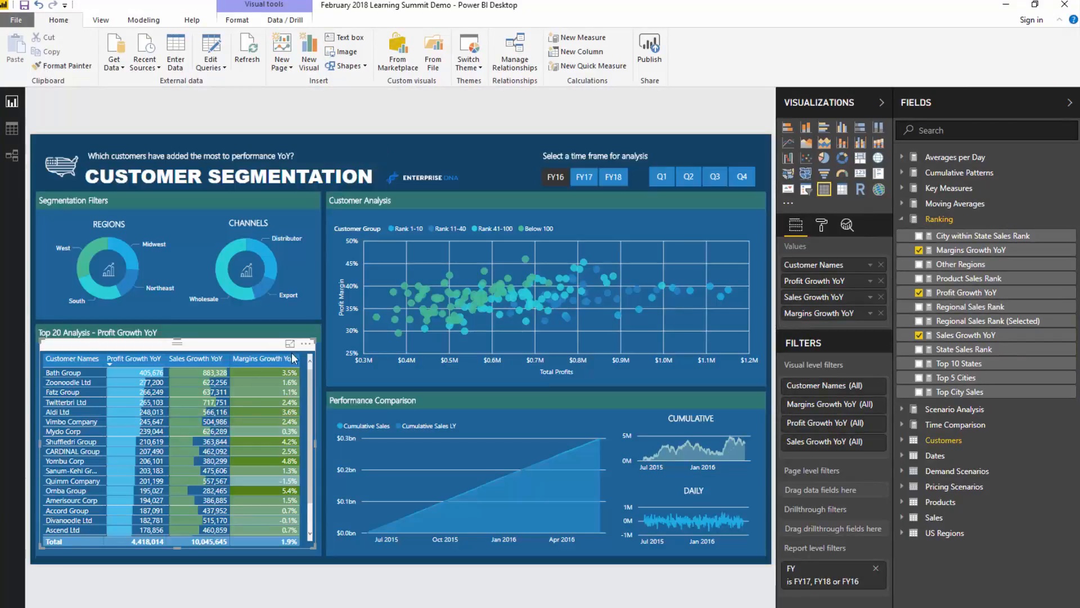
pyautogui.click(319, 363)
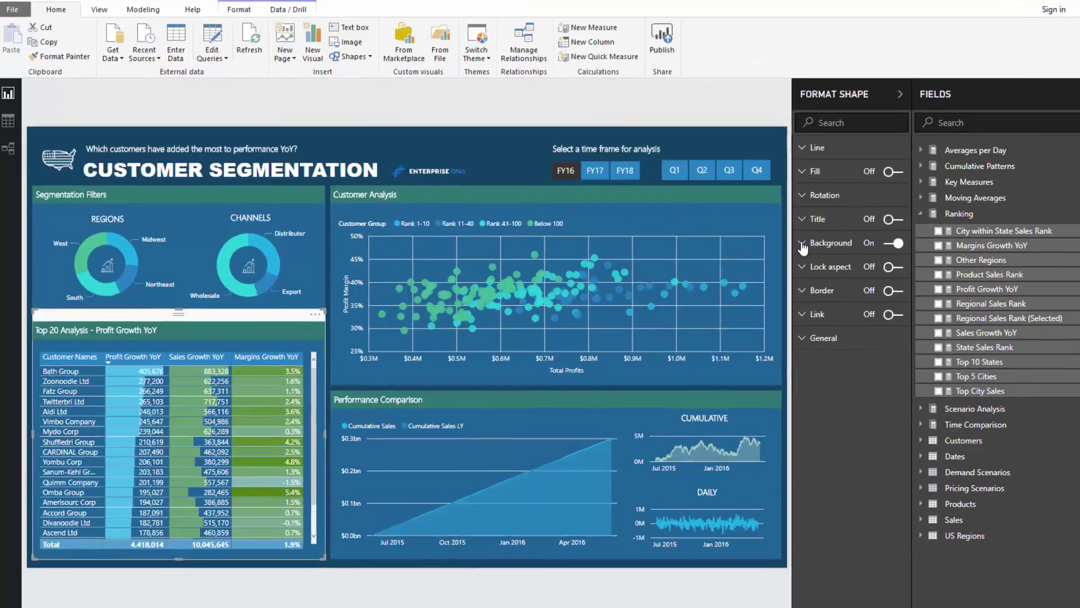
pyautogui.click(801, 247)
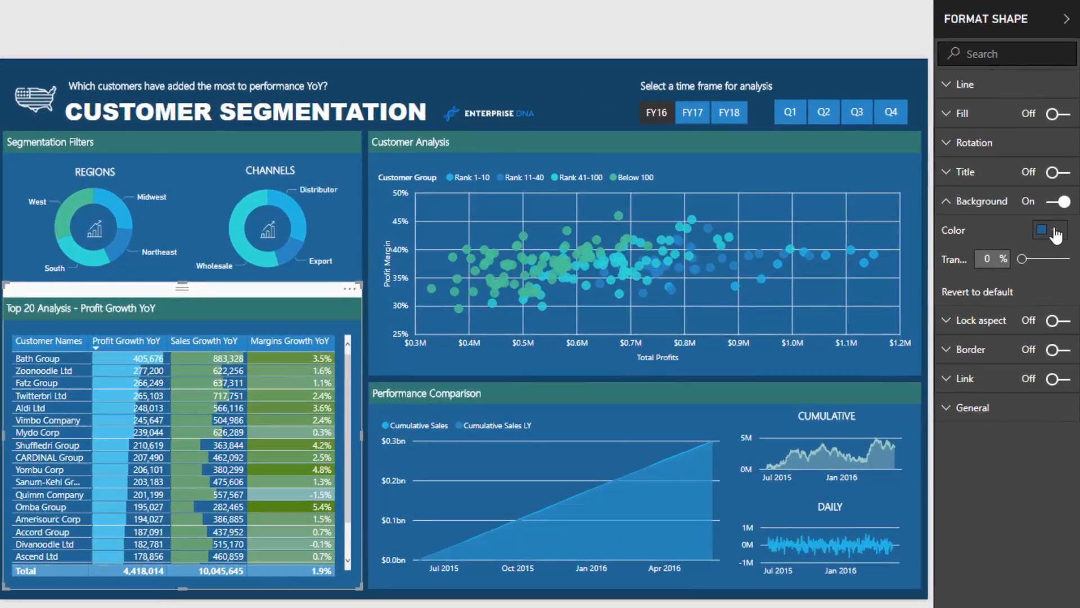
pyautogui.click(1057, 233)
pyautogui.click(979, 376)
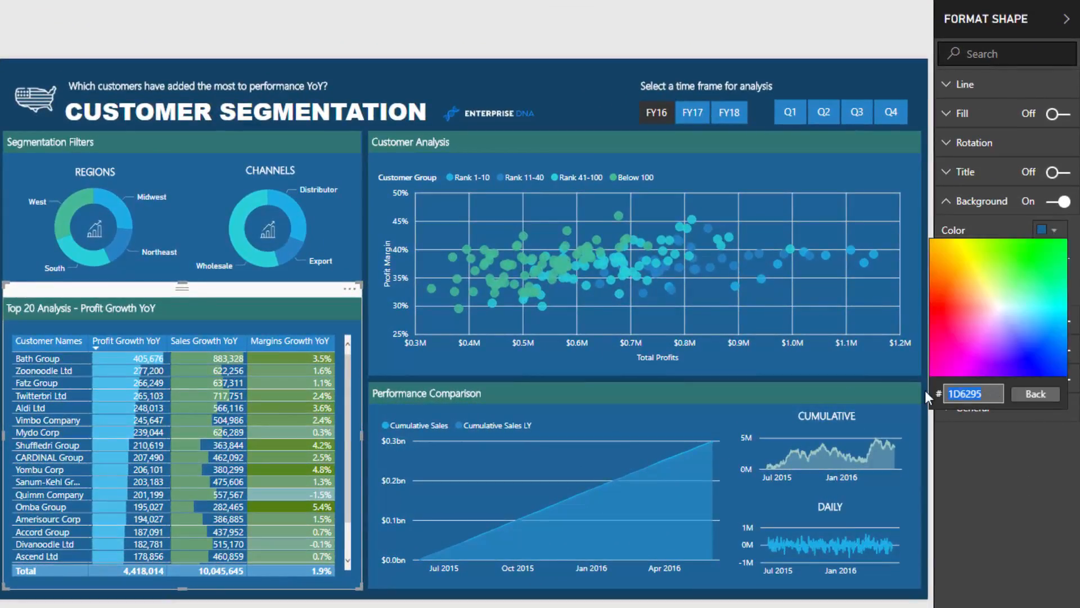
# Turn on the top-20 table's background in custom blue 1D6295 at 50% transparency
pyautogui.click(317, 315)
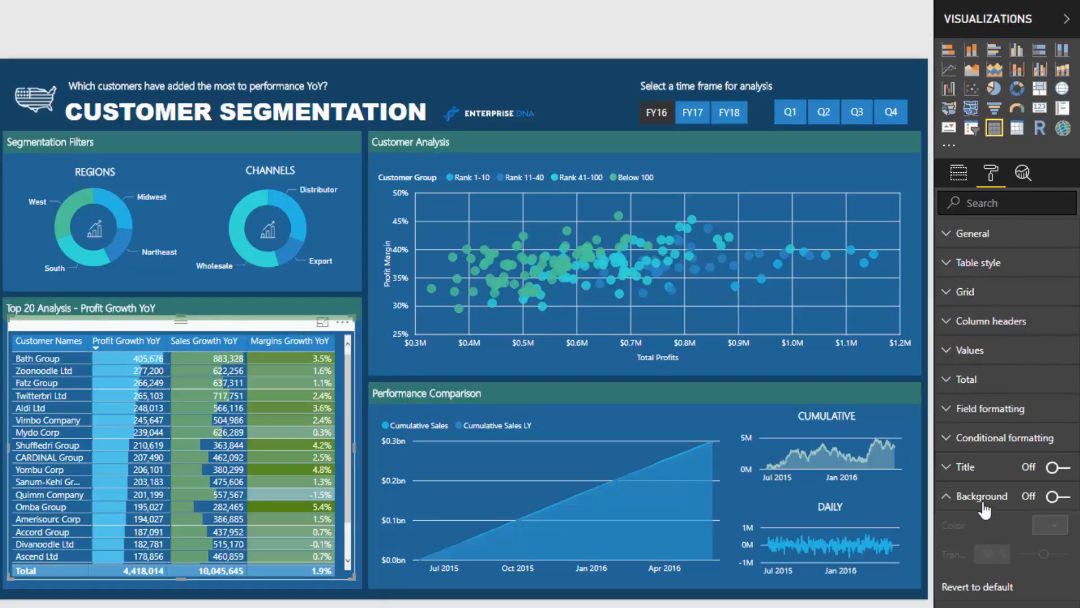
pyautogui.click(1055, 497)
pyautogui.click(1054, 524)
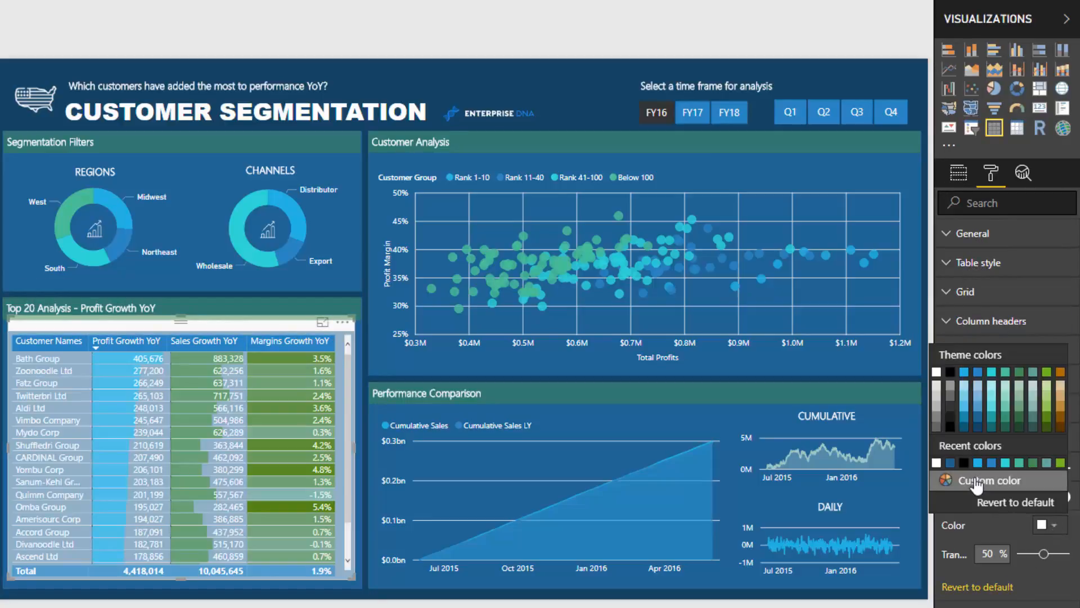
pyautogui.click(980, 481)
pyautogui.write('1D6295')
pyautogui.press('Return')
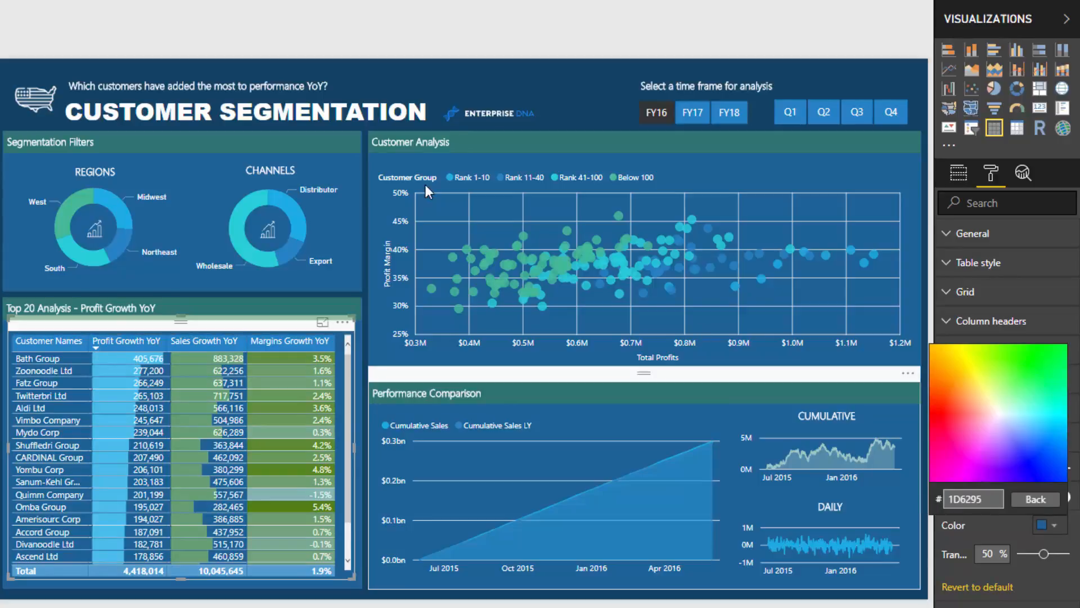
# View the table full-page, return to the dashboard and deselect the visual
pyautogui.click(323, 323)
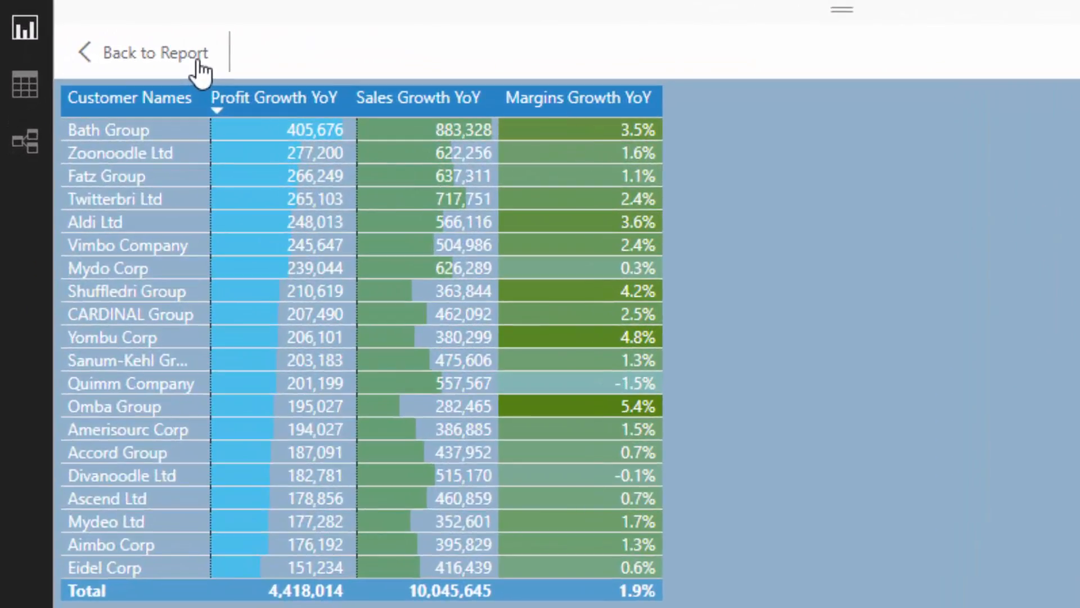
pyautogui.click(200, 63)
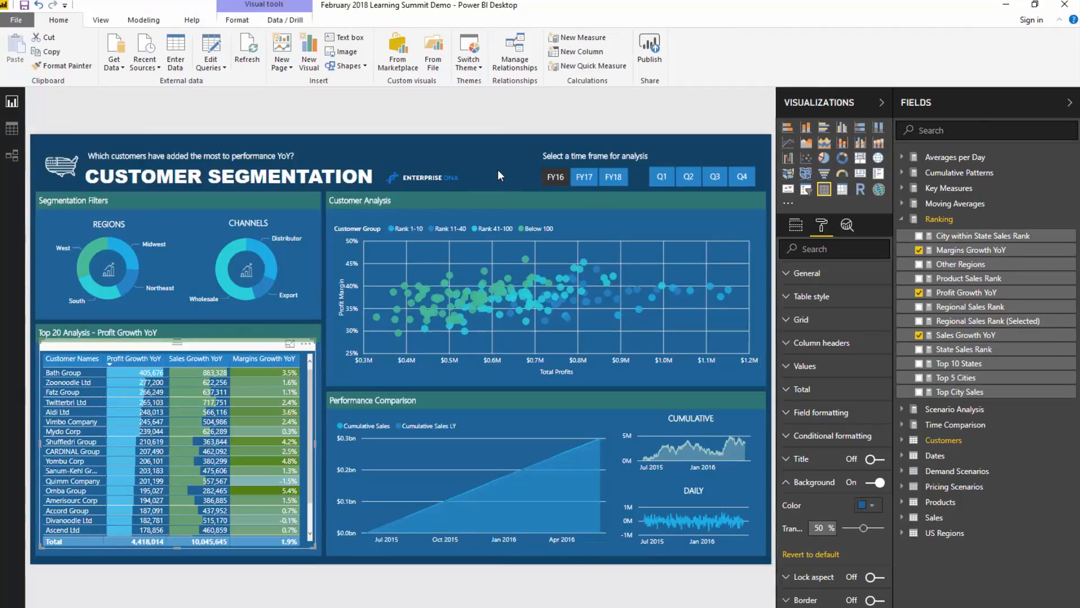
pyautogui.click(497, 170)
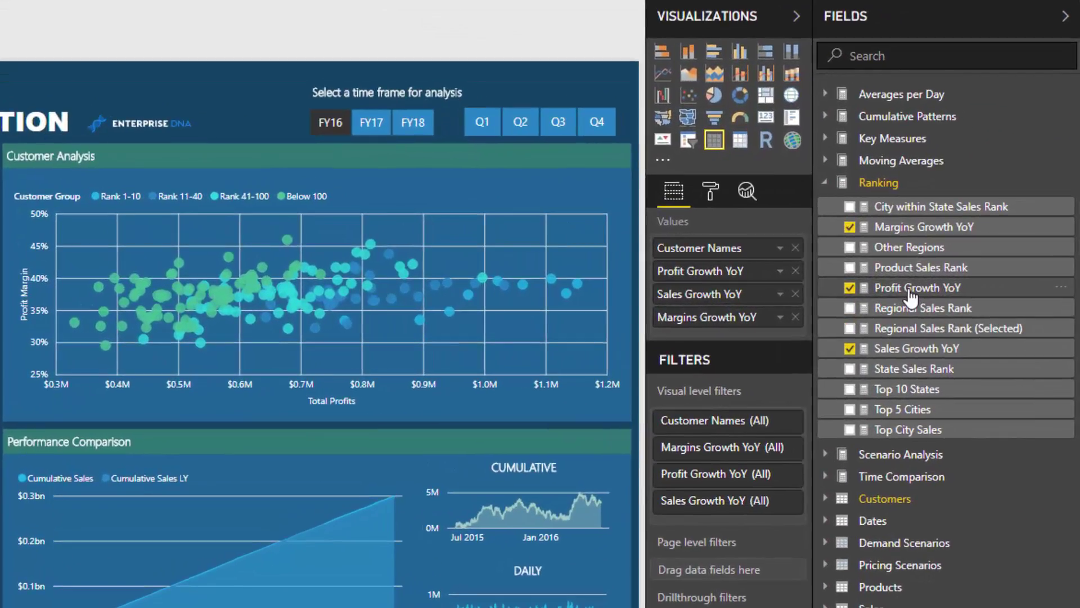
pyautogui.click(960, 292)
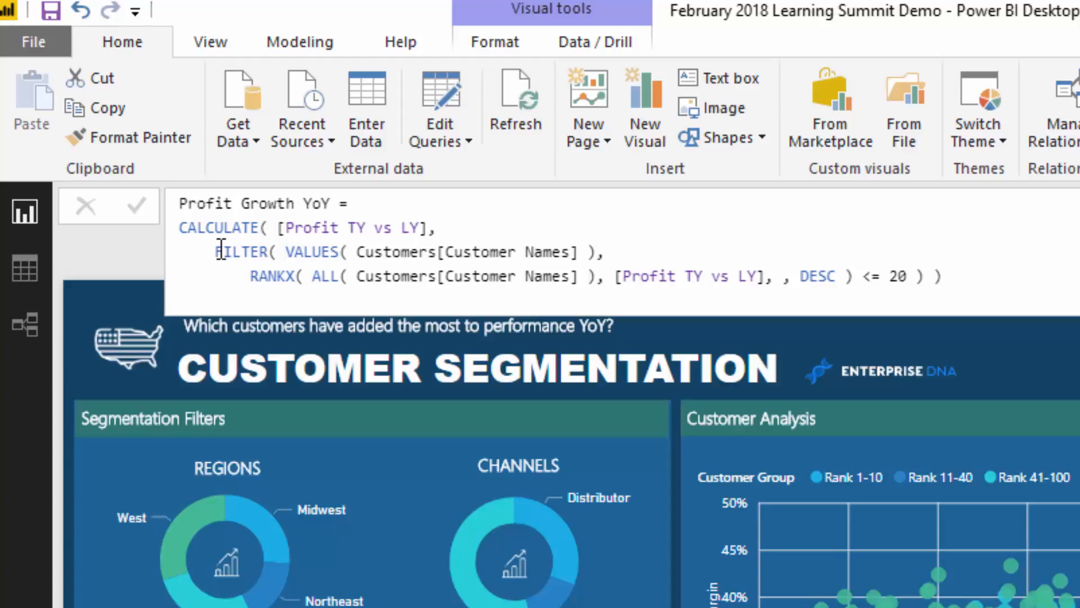
pyautogui.moveTo(279, 252); pyautogui.dragTo(596, 251)
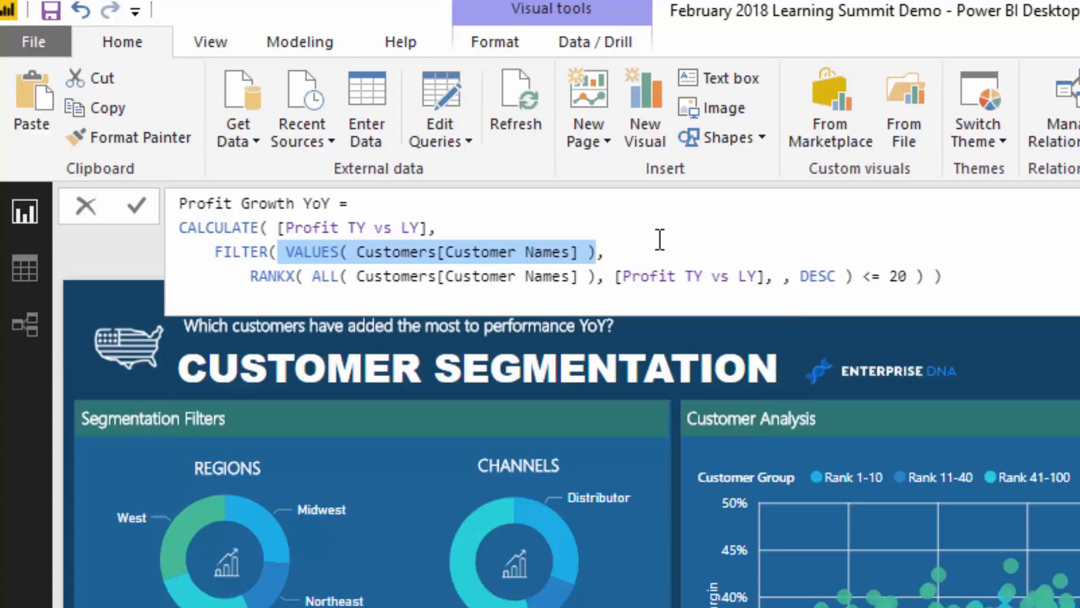
pyautogui.doubleClick(254, 276)
pyautogui.moveTo(498, 276); pyautogui.dragTo(705, 276)
pyautogui.click(635, 277)
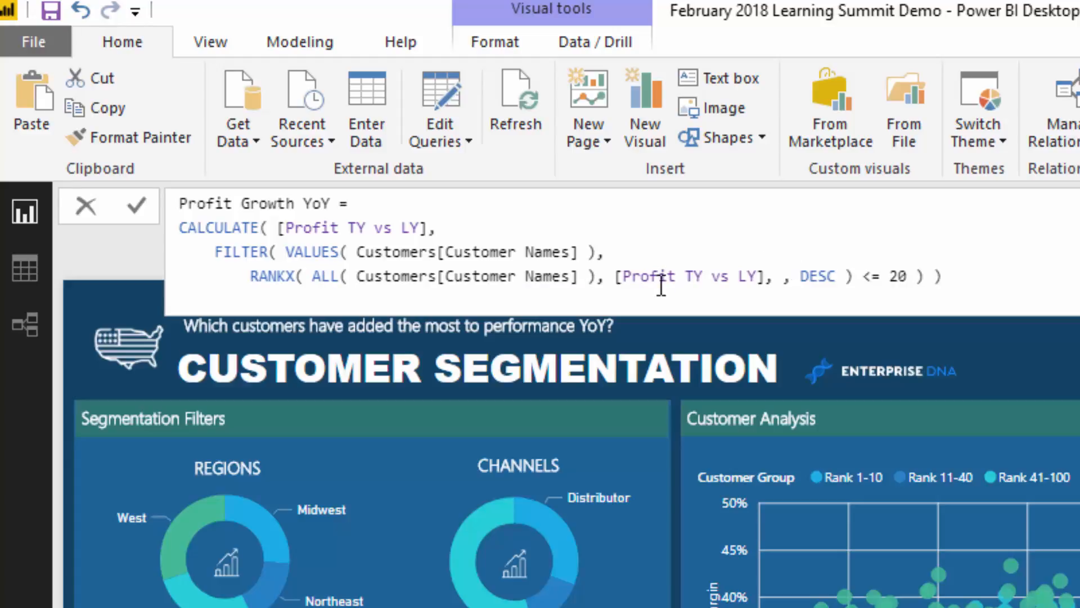
pyautogui.click(617, 276)
pyautogui.moveTo(907, 276); pyautogui.dragTo(867, 276)
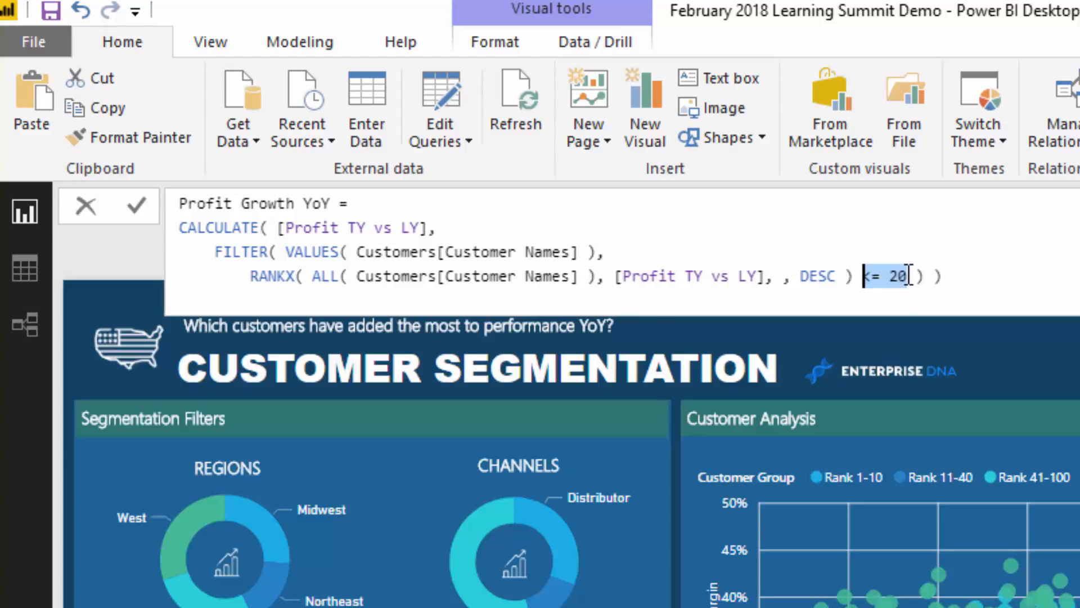
pyautogui.moveTo(429, 227); pyautogui.dragTo(271, 226)
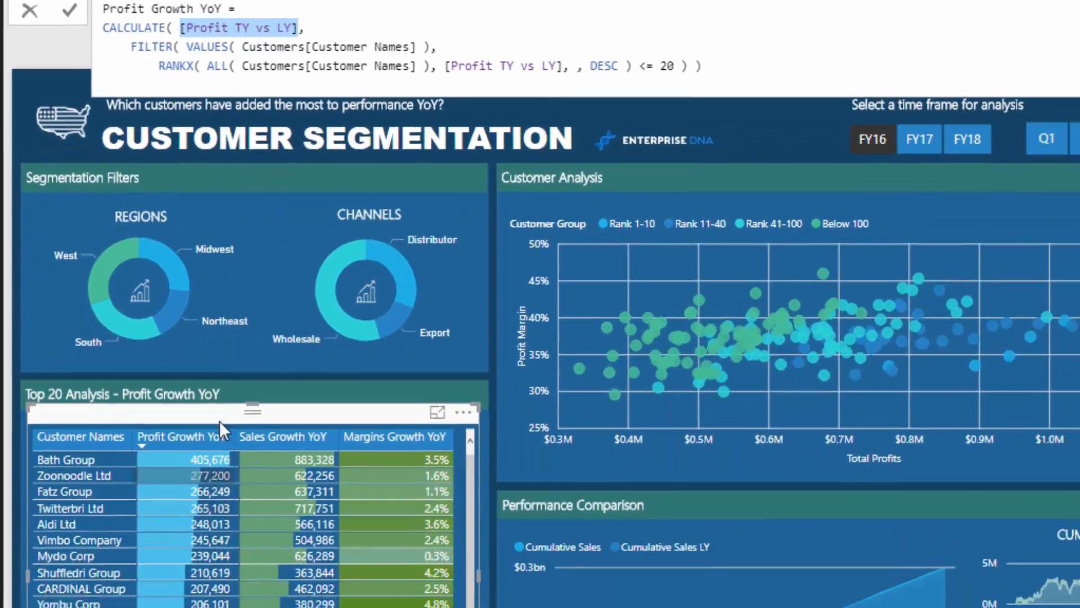
pyautogui.scroll(-2, 228, 413)
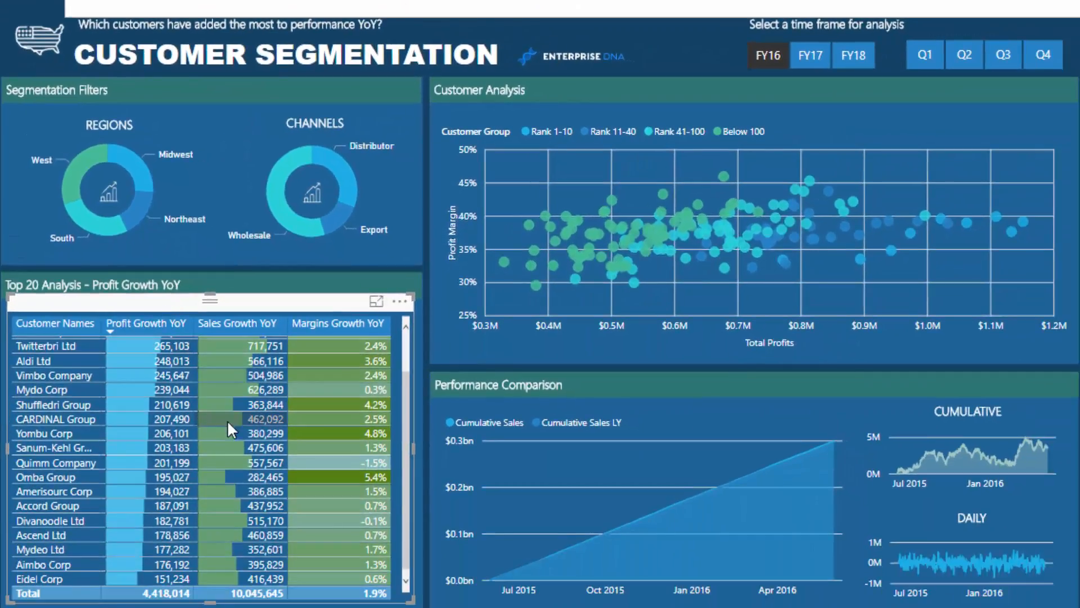
pyautogui.scroll(2, 204, 448)
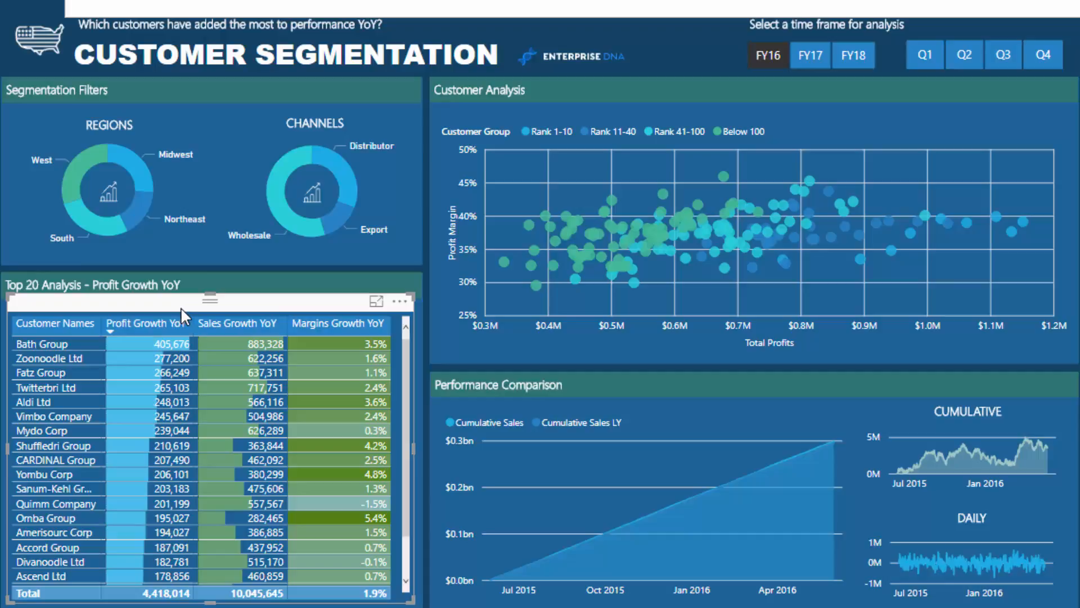
# Filter the dashboard to FY17 and view the recalculated top-20 table full-page
pyautogui.click(679, 47)
pyautogui.click(808, 54)
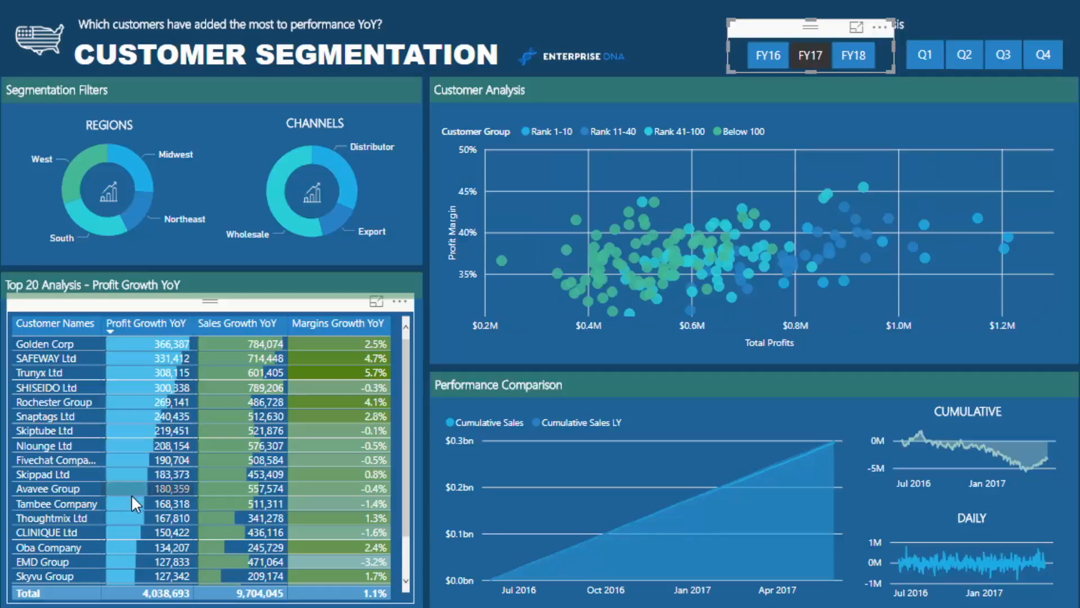
pyautogui.scroll(-3, 131, 495)
pyautogui.scroll(3, 131, 495)
pyautogui.click(338, 322)
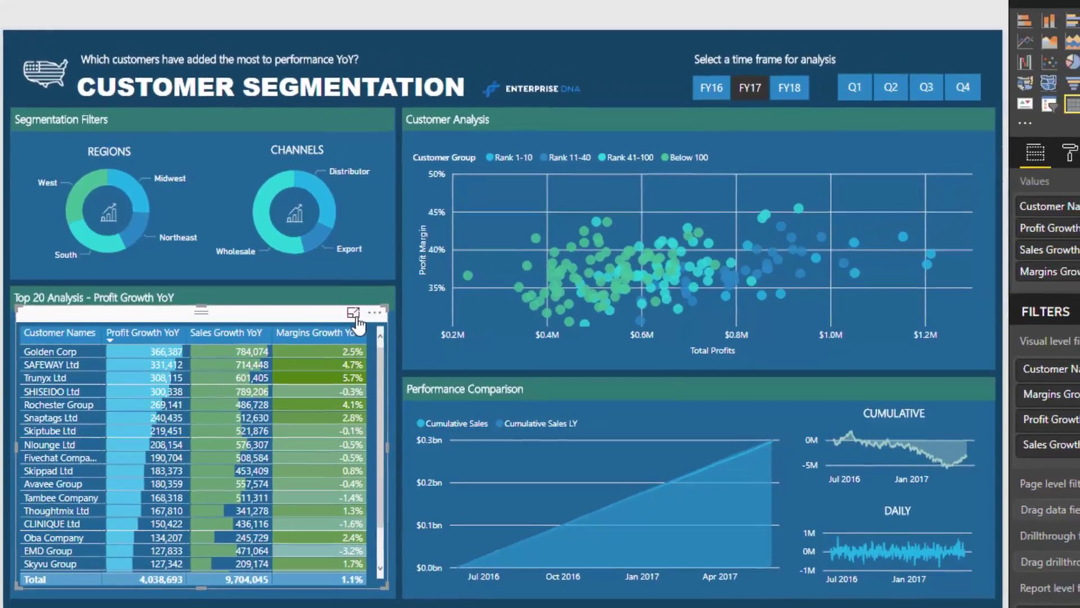
pyautogui.click(354, 314)
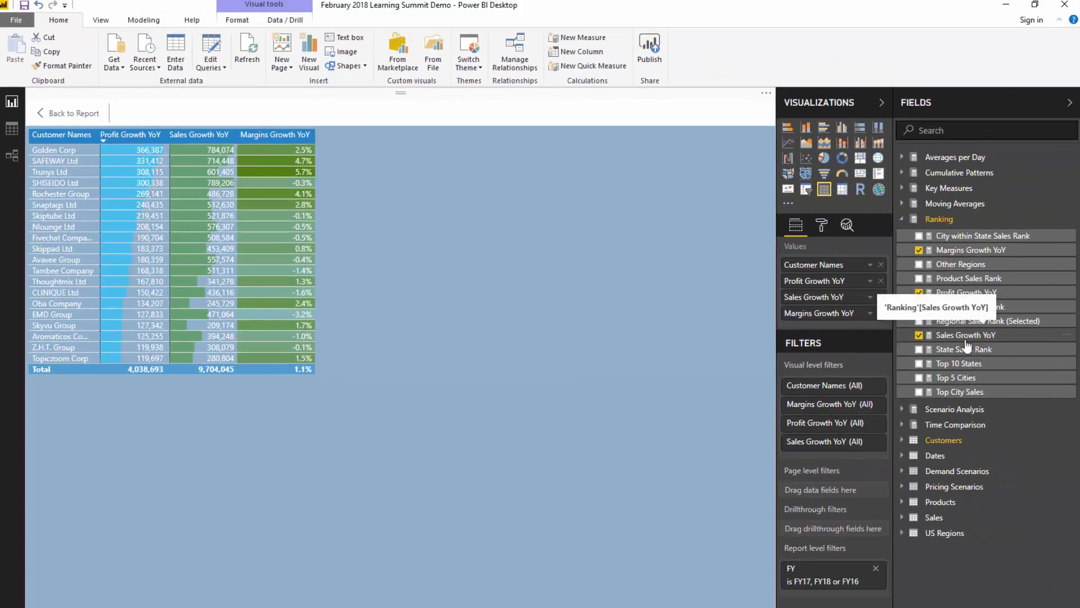
pyautogui.click(971, 337)
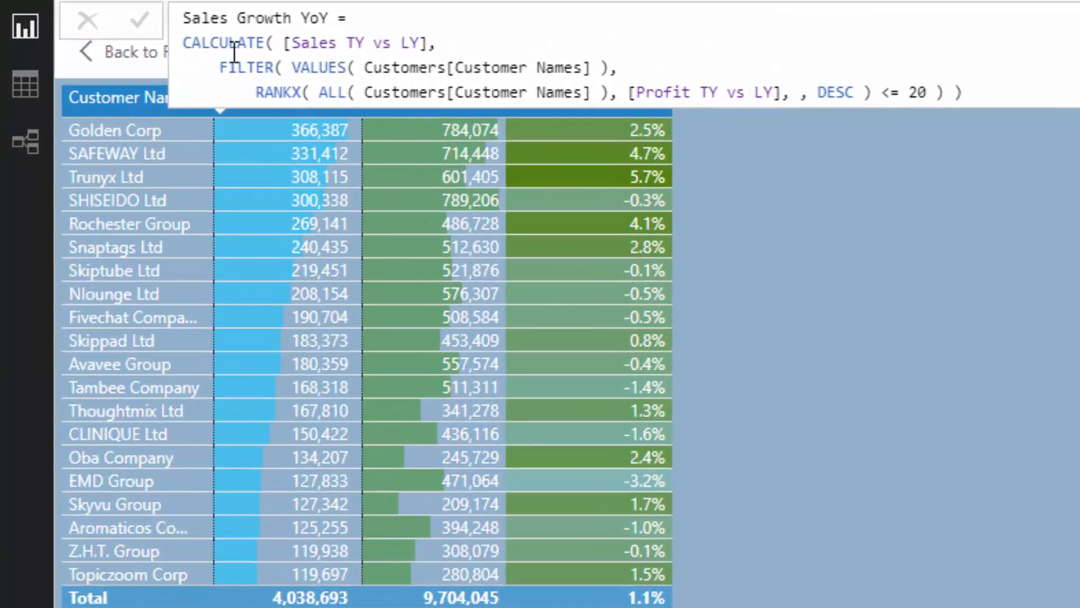
pyautogui.moveTo(219, 66); pyautogui.dragTo(964, 92)
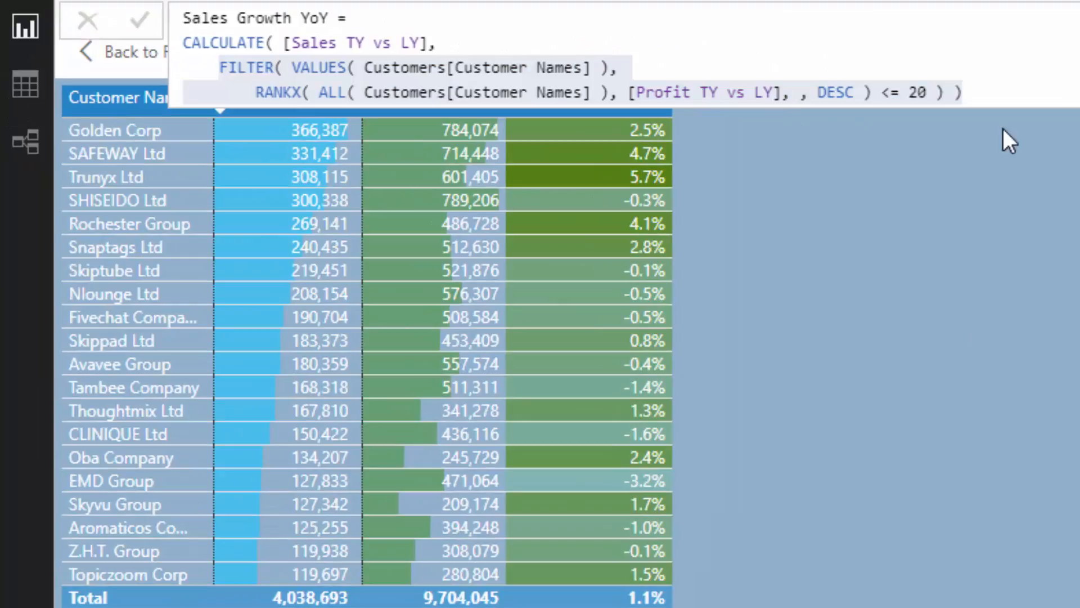
pyautogui.click(1032, 93)
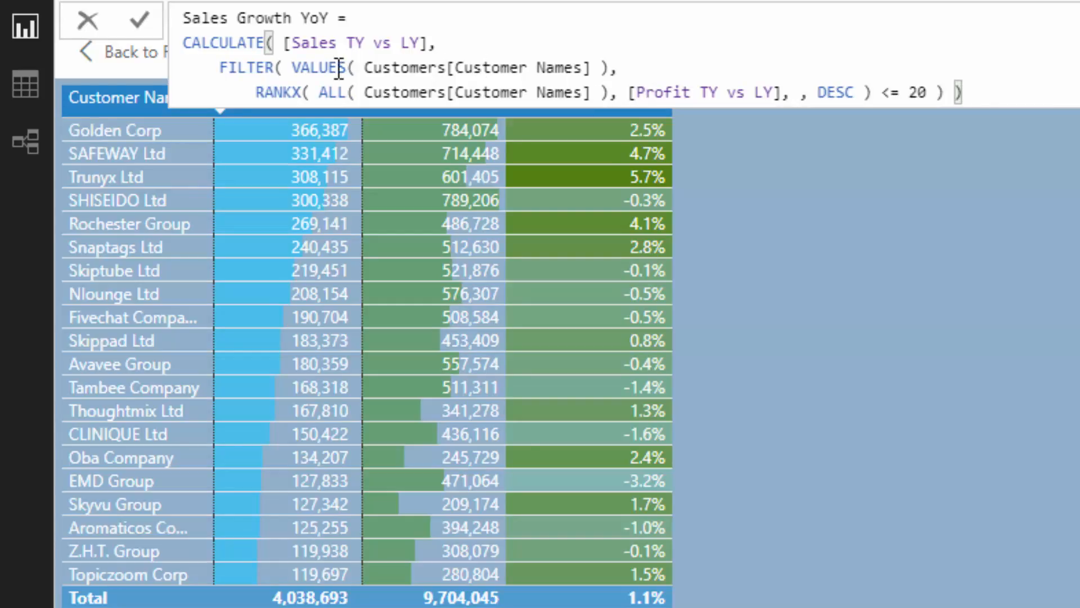
pyautogui.click(364, 68)
pyautogui.moveTo(365, 67); pyautogui.dragTo(591, 68)
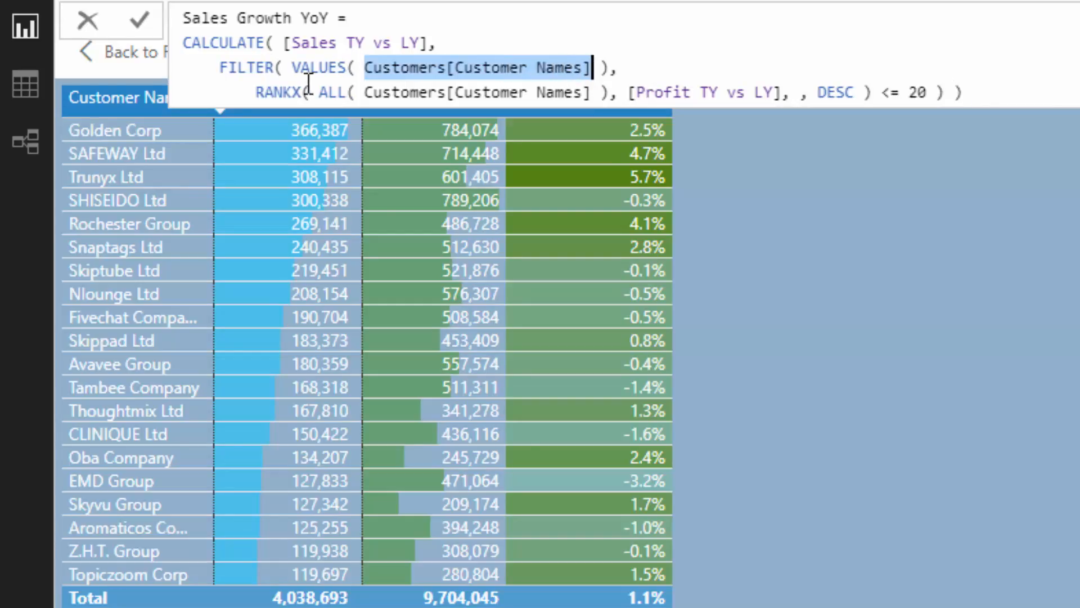
pyautogui.moveTo(256, 91); pyautogui.dragTo(636, 92)
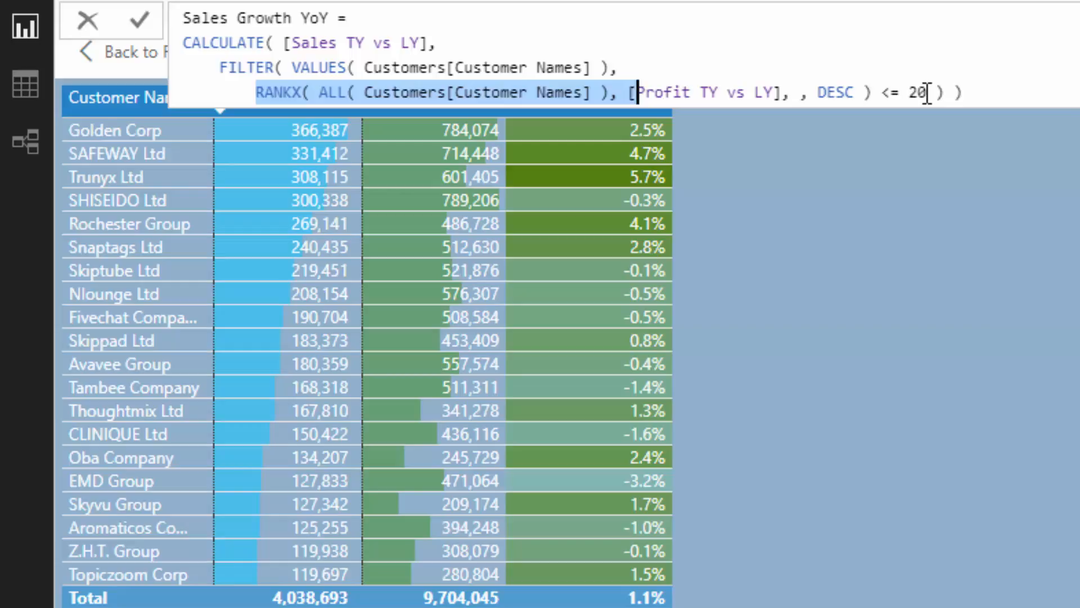
pyautogui.moveTo(930, 92); pyautogui.dragTo(885, 92)
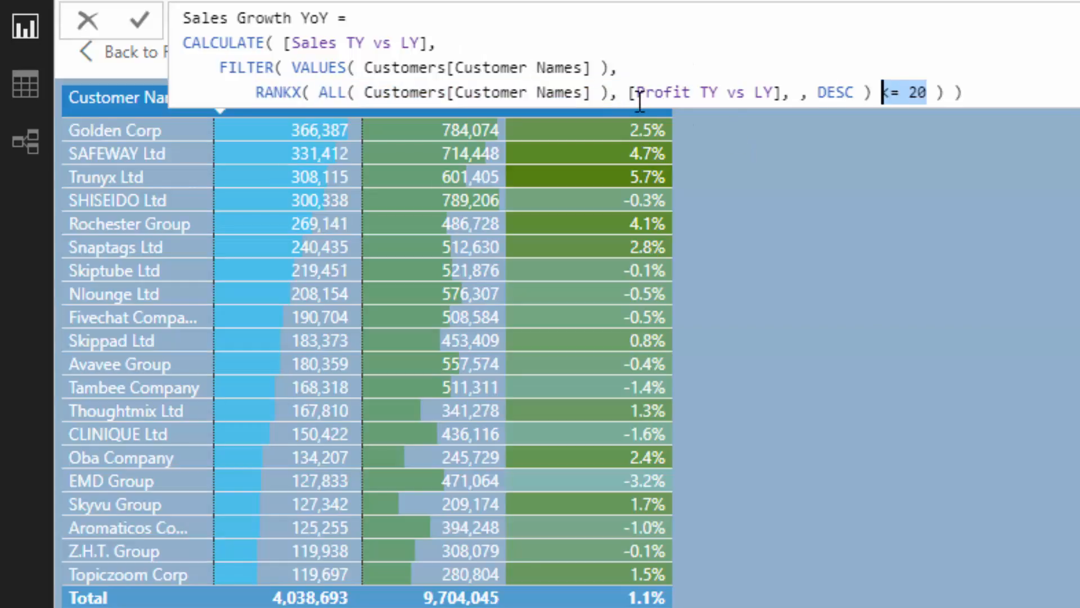
pyautogui.moveTo(433, 42); pyautogui.dragTo(287, 42)
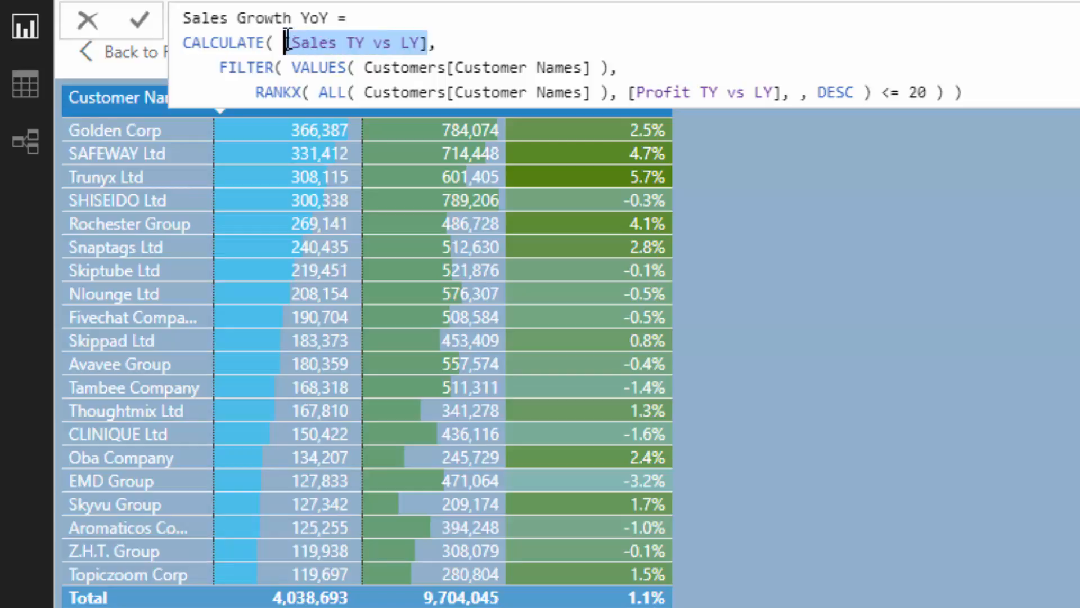
pyautogui.click(634, 60)
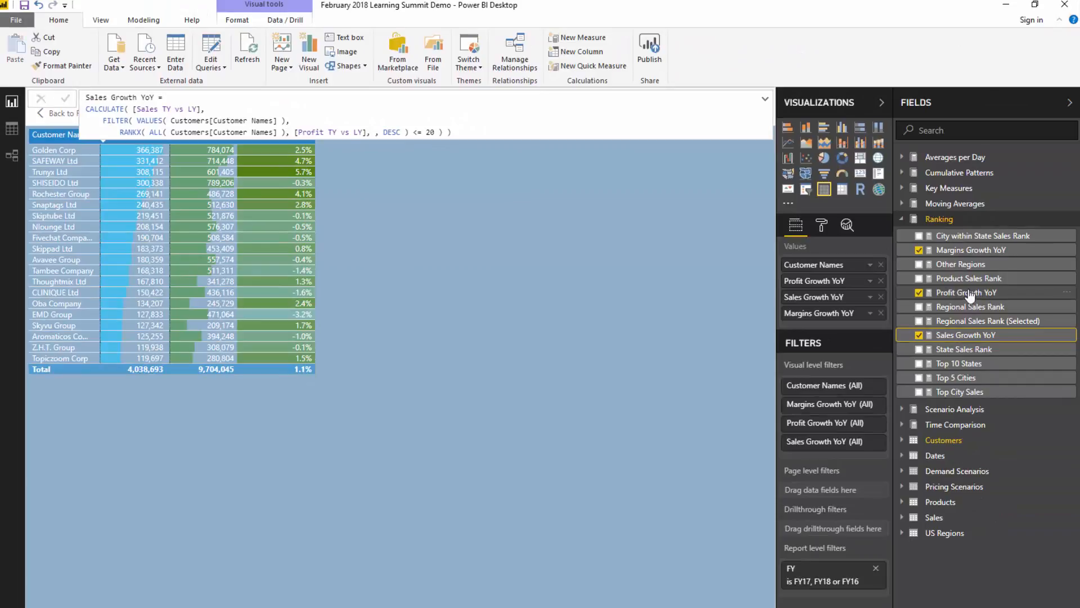
# Review the Profit Growth YoY formula, then Margins Growth YoY with its top-20 filter highlighted
pyautogui.click(965, 293)
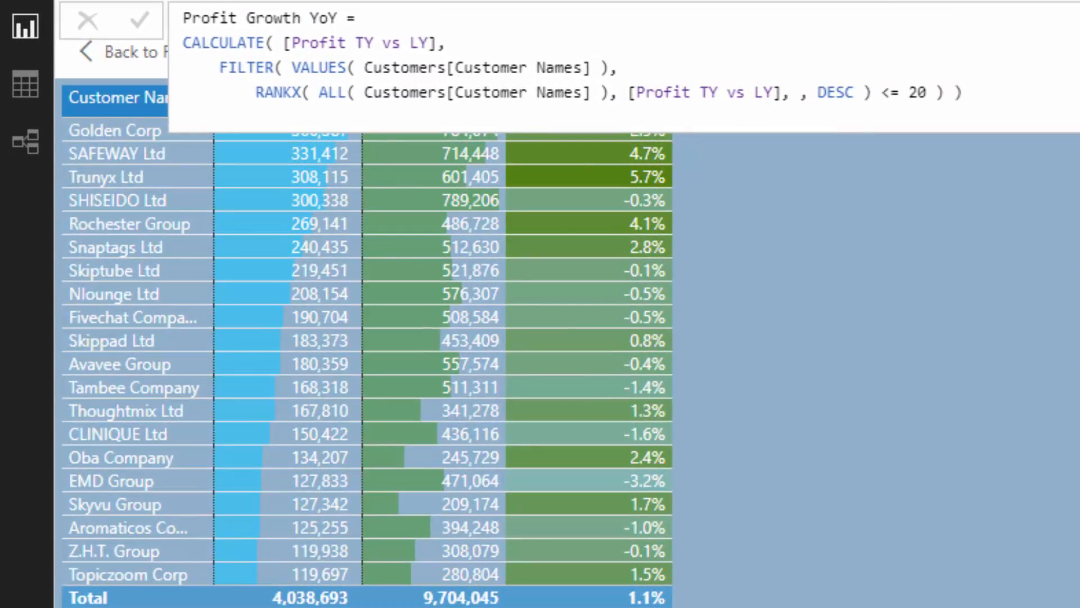
pyautogui.write('Margins')
pyautogui.moveTo(962, 91); pyautogui.dragTo(180, 72)
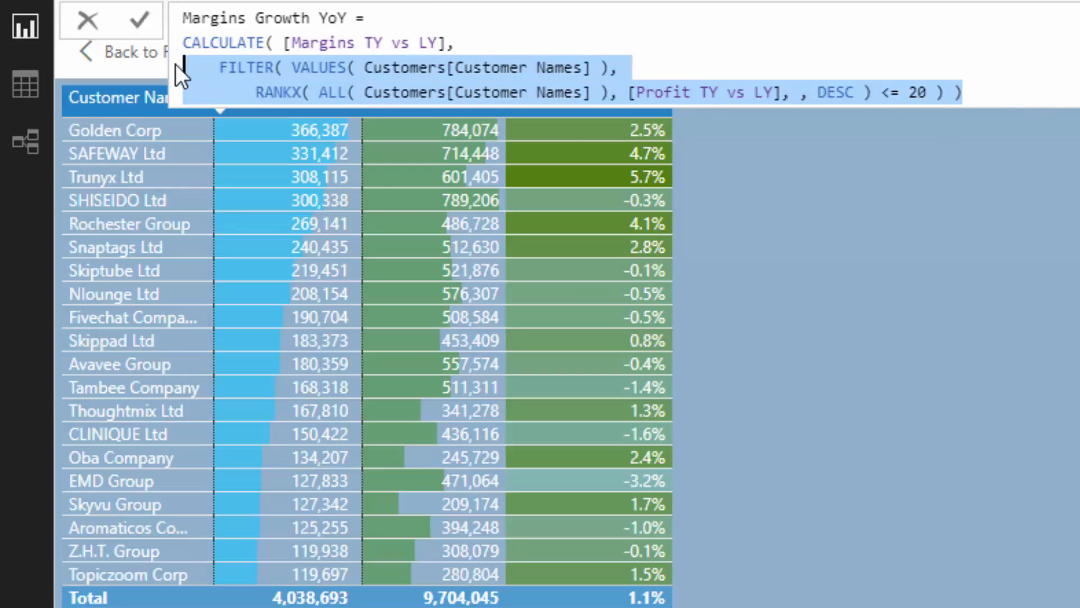
pyautogui.click(760, 67)
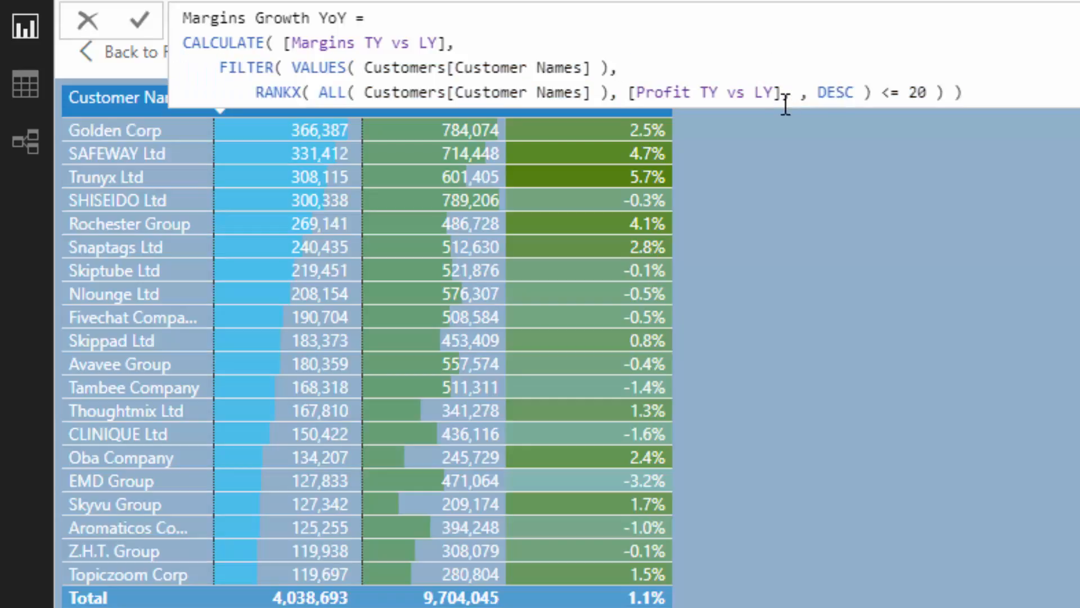
# Highlight the Profit TY vs LY ranking and Margins TY vs LY expression, leaving the formula unchanged
pyautogui.click(790, 94)
pyautogui.moveTo(456, 43); pyautogui.dragTo(279, 42)
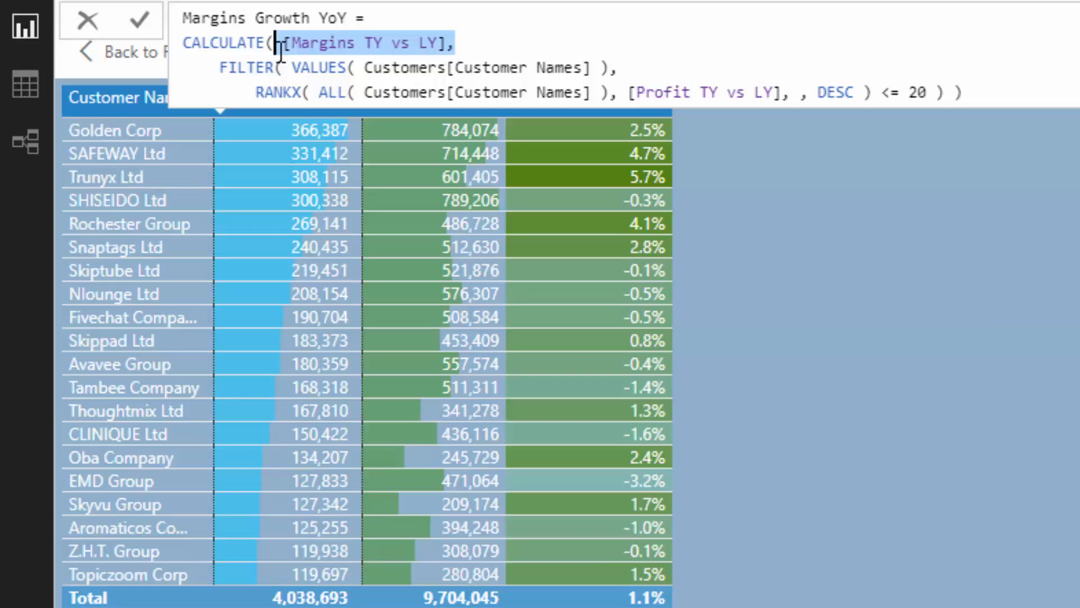
pyautogui.click(1019, 322)
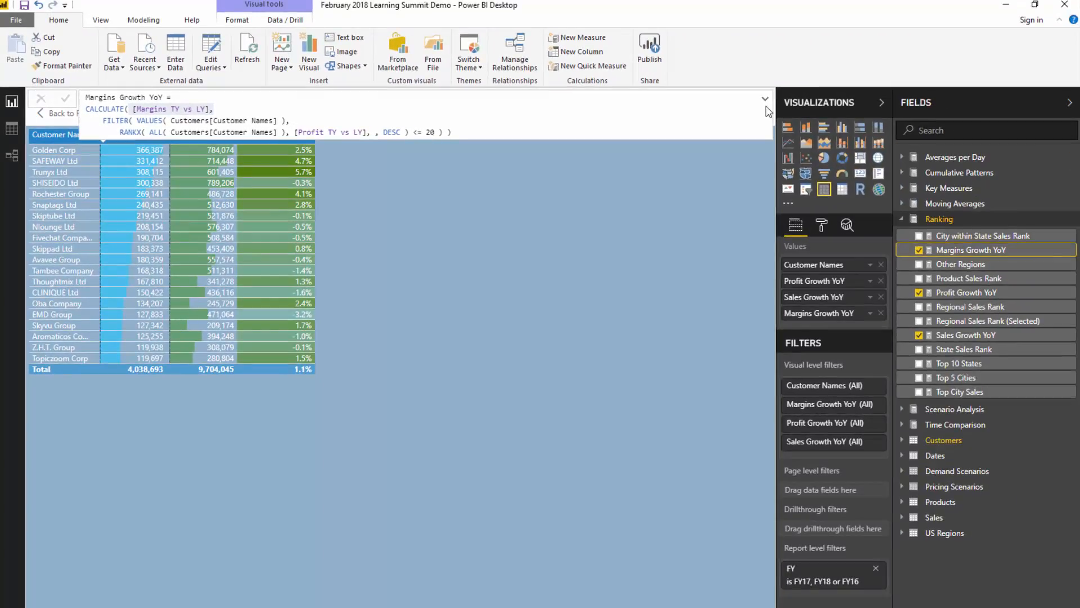
# Review the Profit Growth YoY and Other Regions formulas, then return to the Customer Segmentation page
pyautogui.click(970, 293)
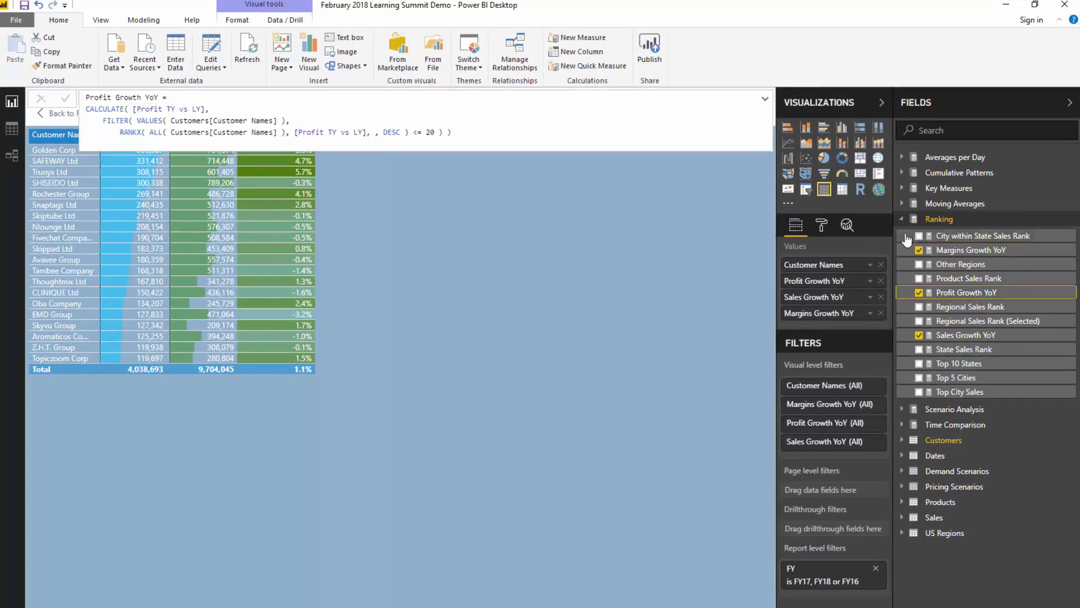
pyautogui.click(960, 264)
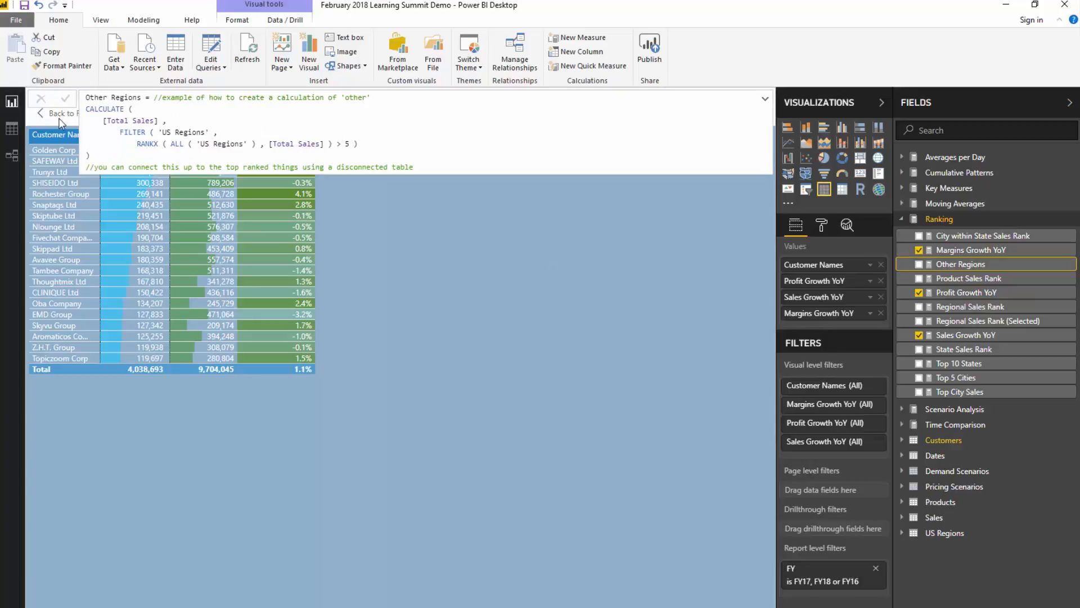
pyautogui.click(765, 97)
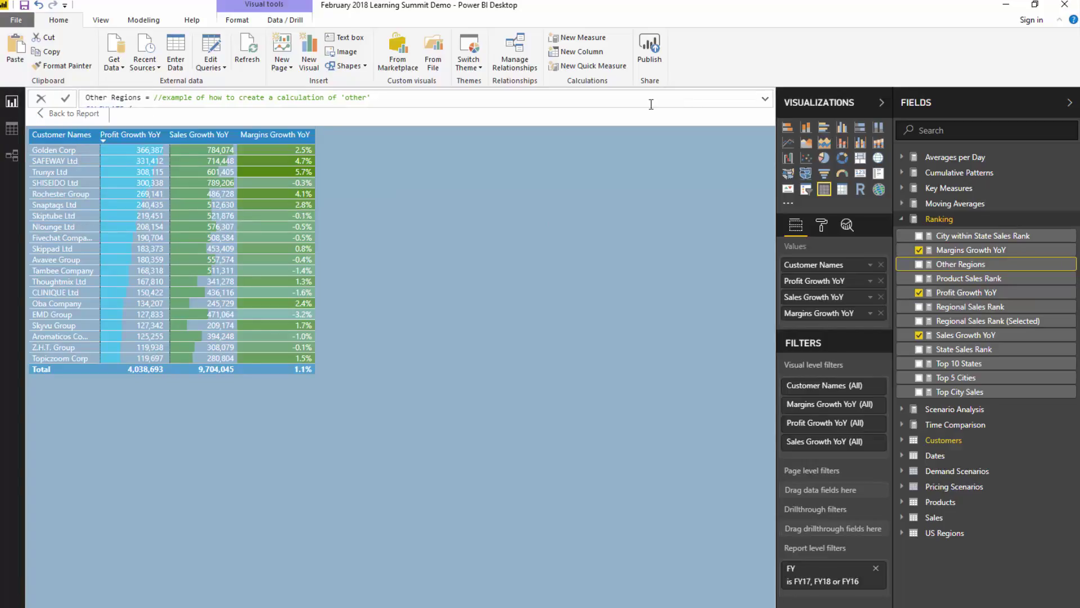
pyautogui.click(61, 114)
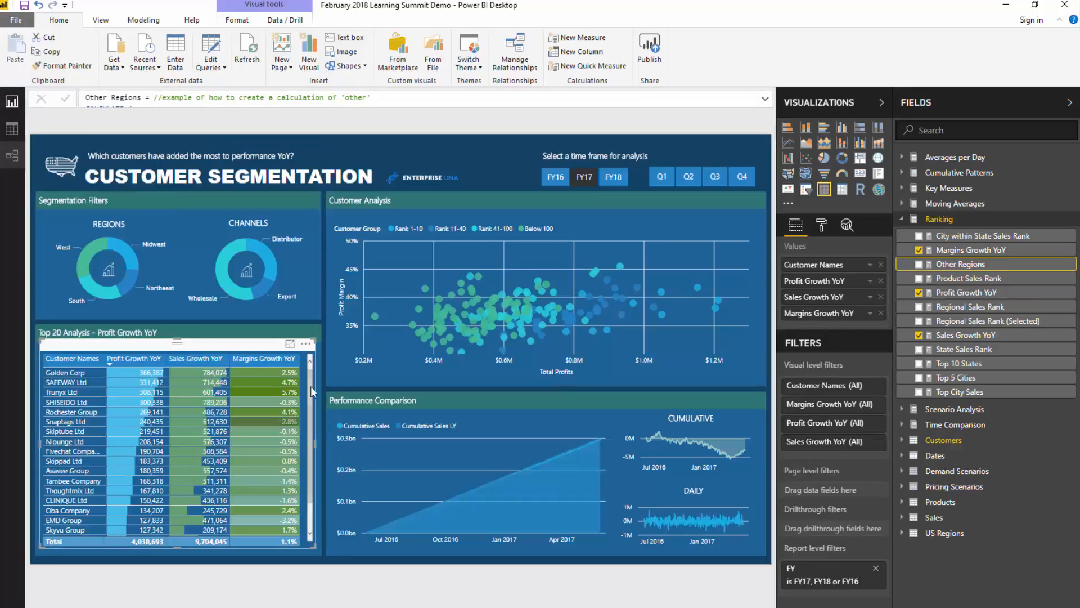
# Enlarge the top-20 table, sort it ascending by Profit Growth YoY and go back to the full page
pyautogui.click(290, 345)
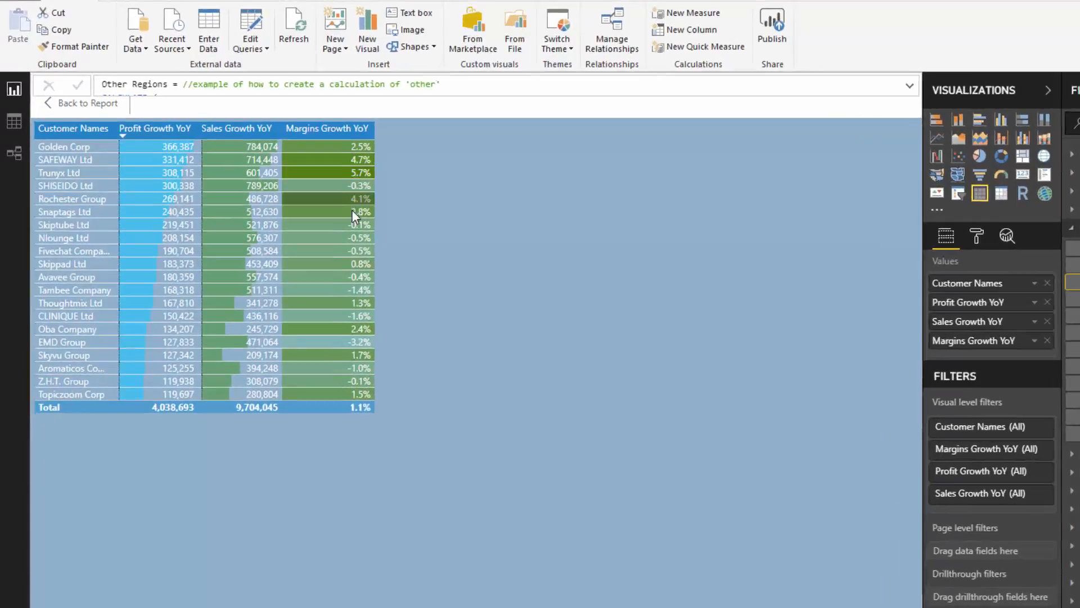
pyautogui.click(596, 99)
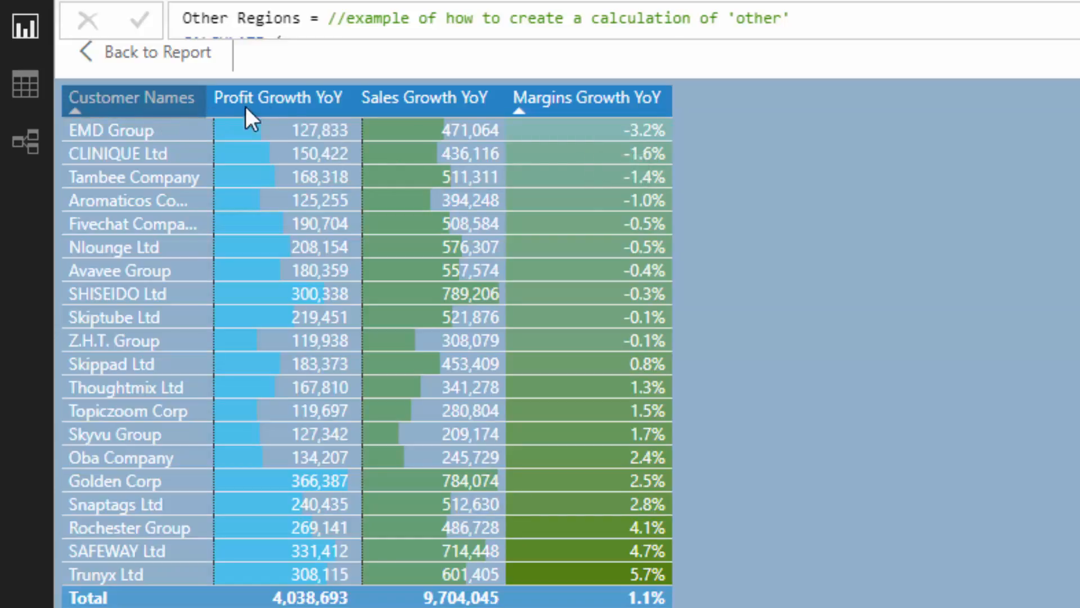
pyautogui.click(132, 97)
pyautogui.click(278, 97)
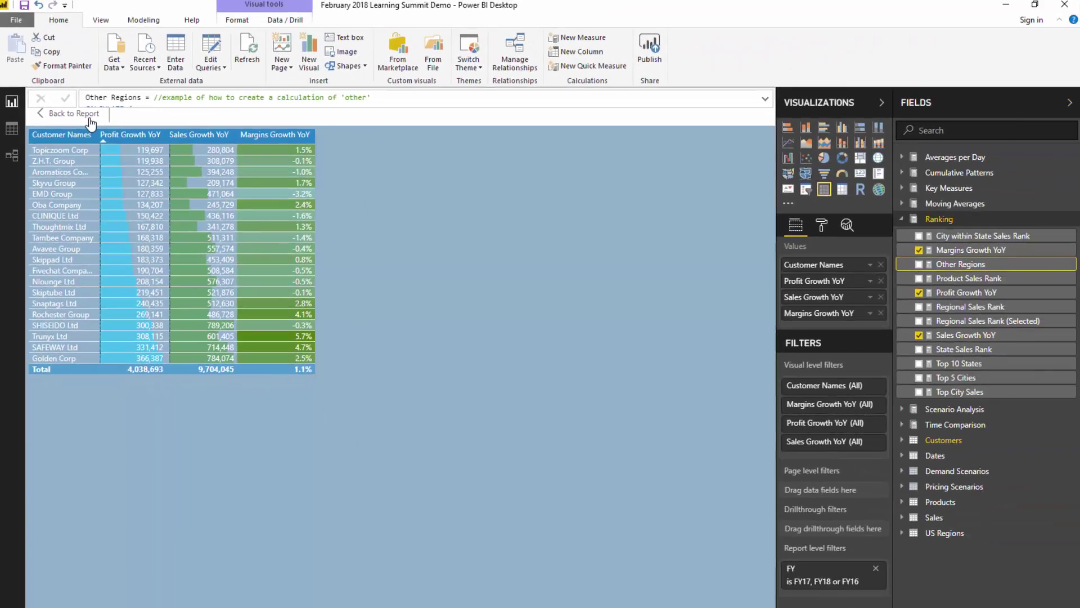
pyautogui.click(109, 87)
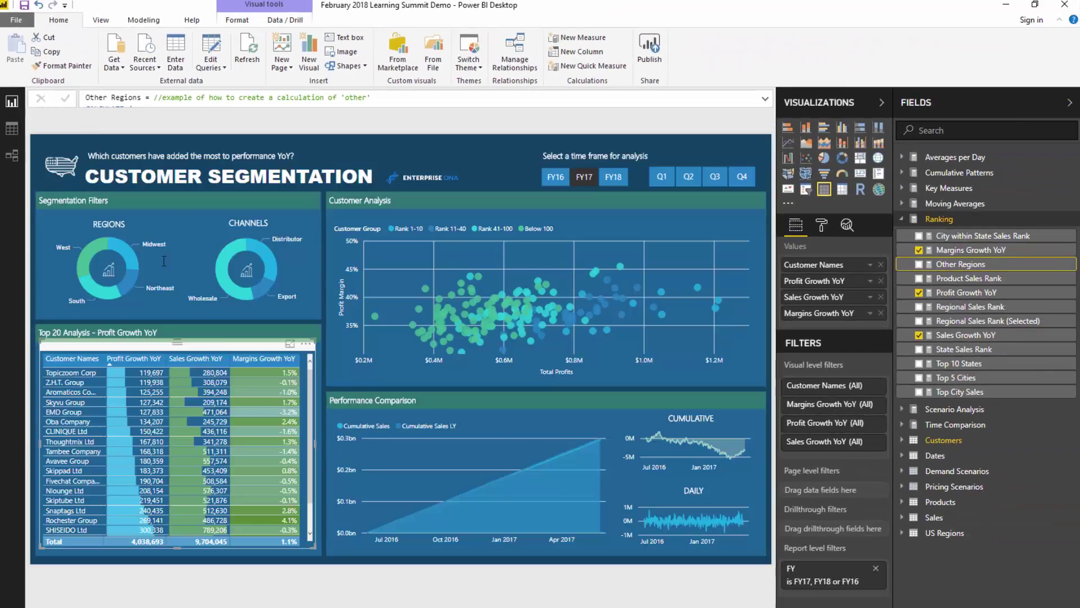
pyautogui.click(491, 159)
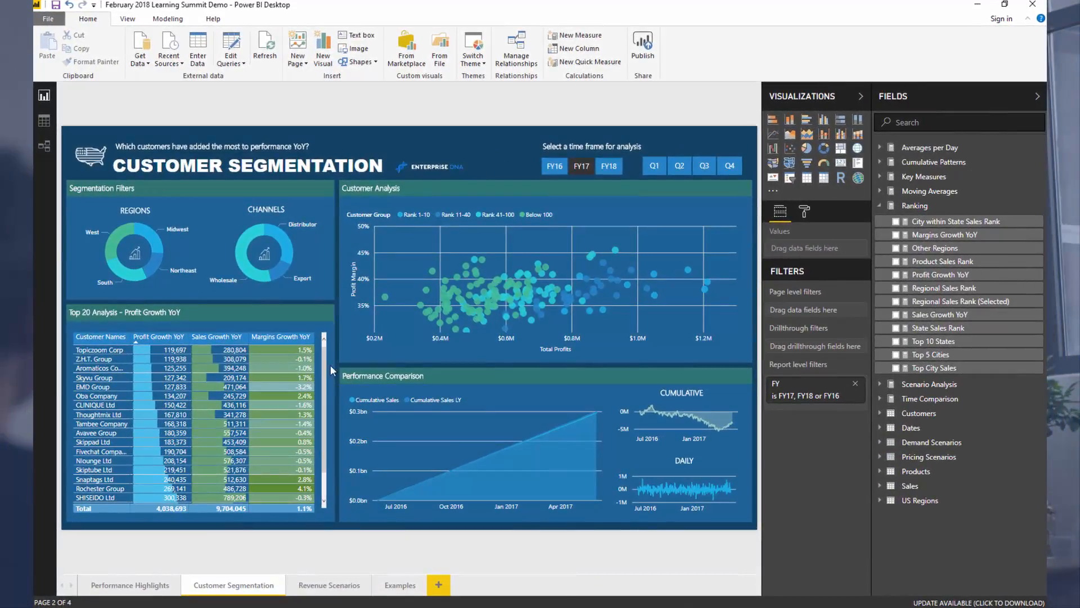
# Visit Performance Highlights and Customer Segmentation, then land on the Revenue Scenarios page
pyautogui.click(131, 584)
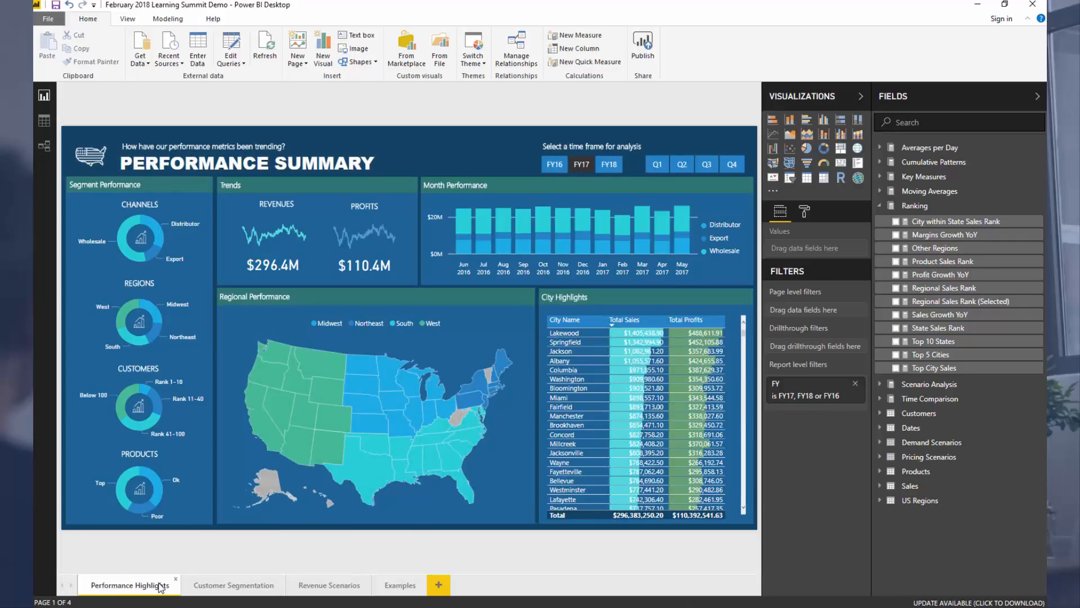
pyautogui.click(219, 586)
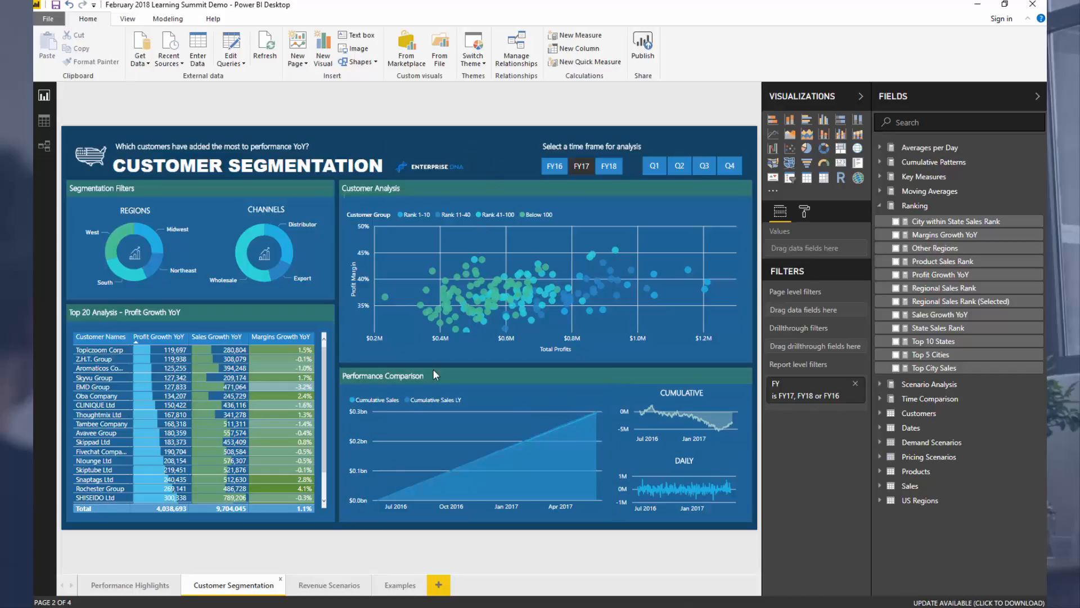
pyautogui.click(329, 584)
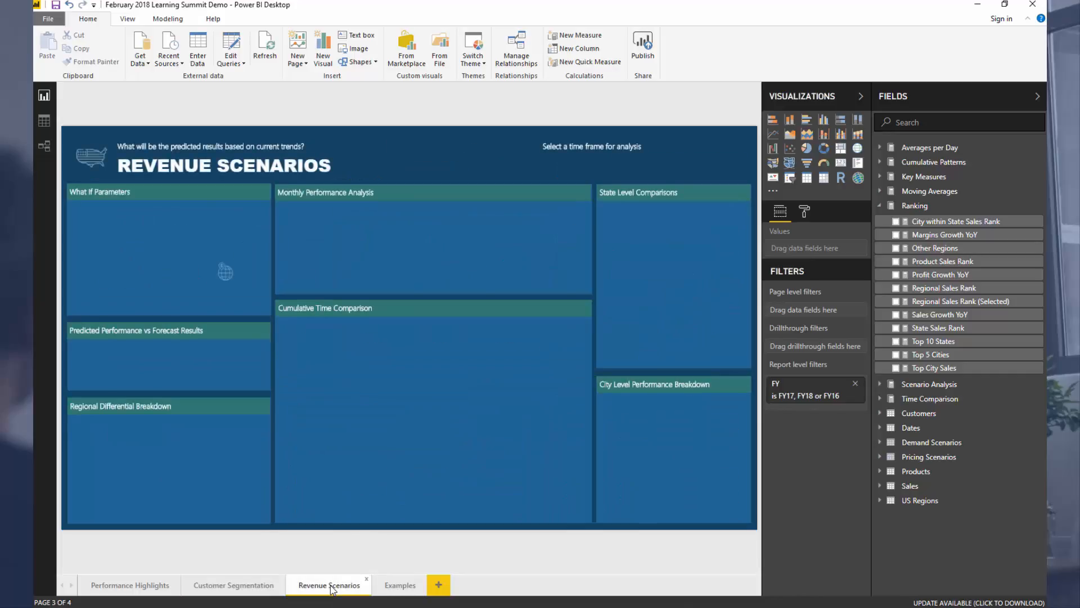